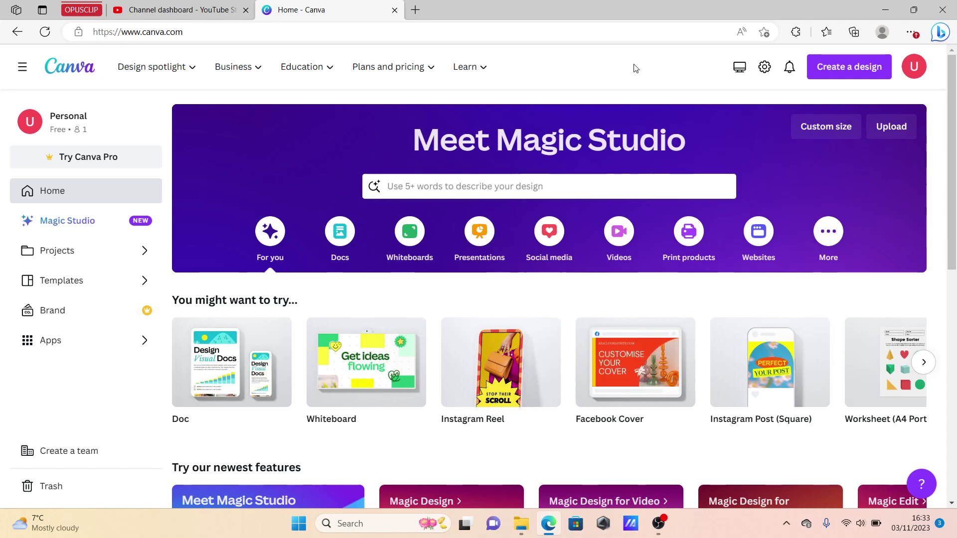
Step: Go to the Templates gallery from the left sidebar
left_click(54, 281)
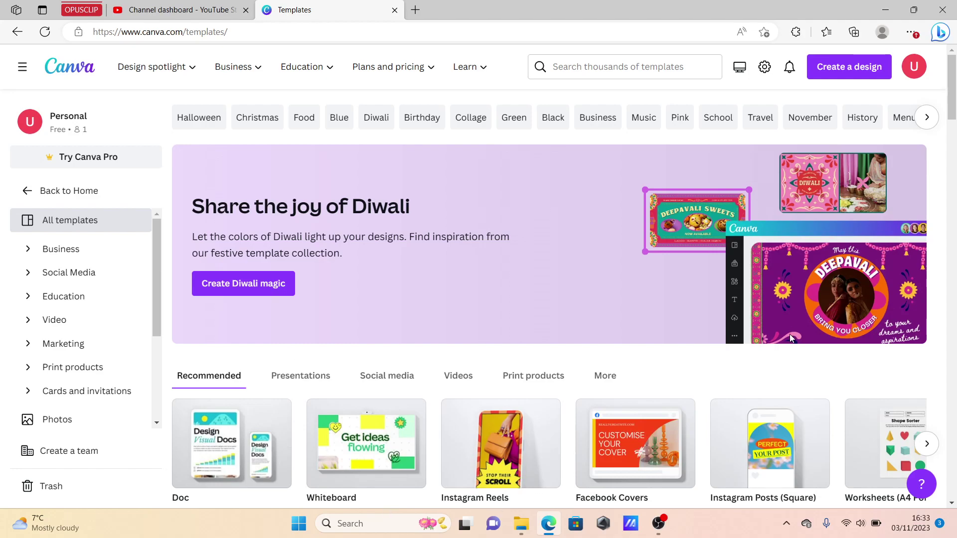
left_click_drag(952, 82, 955, 114)
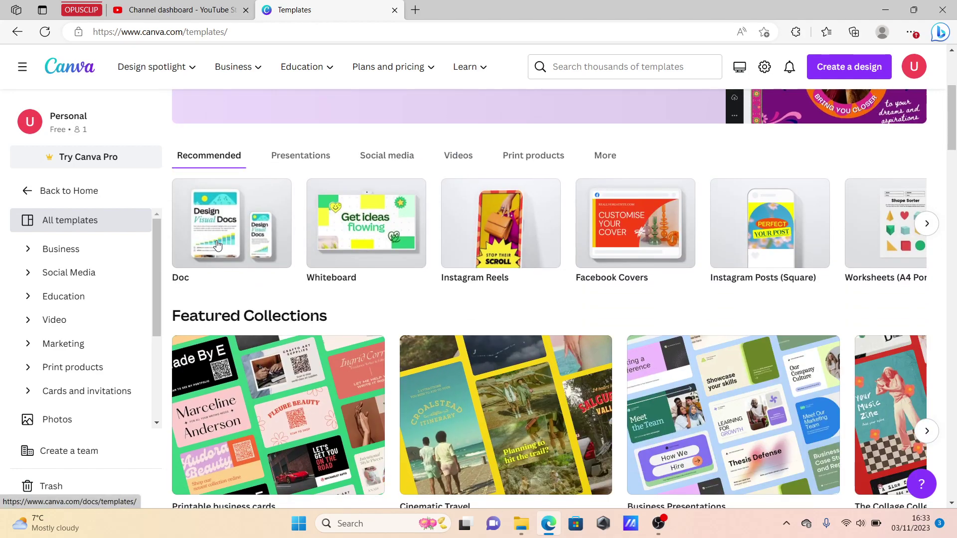
Step: Show the Doc templates from the Recommended section
left_click(217, 247)
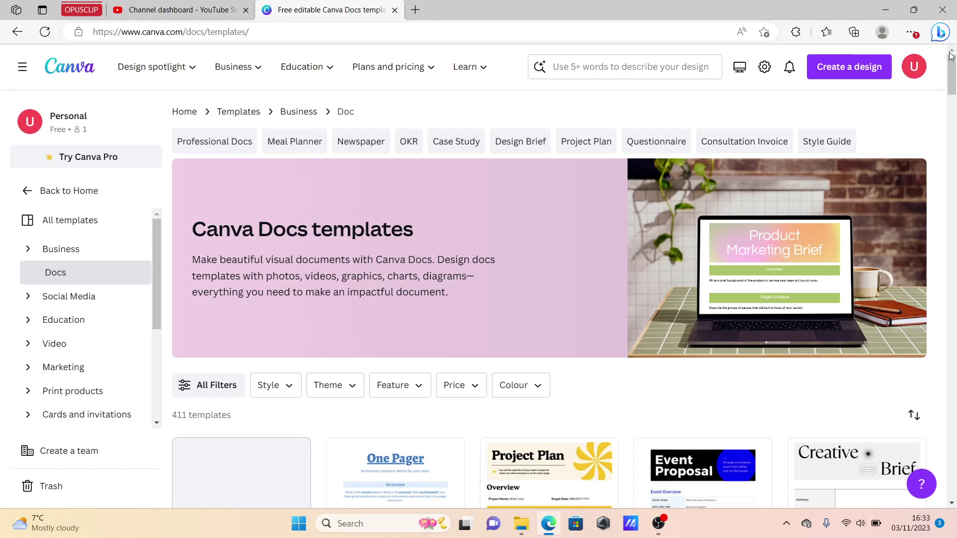
left_click_drag(953, 80, 953, 96)
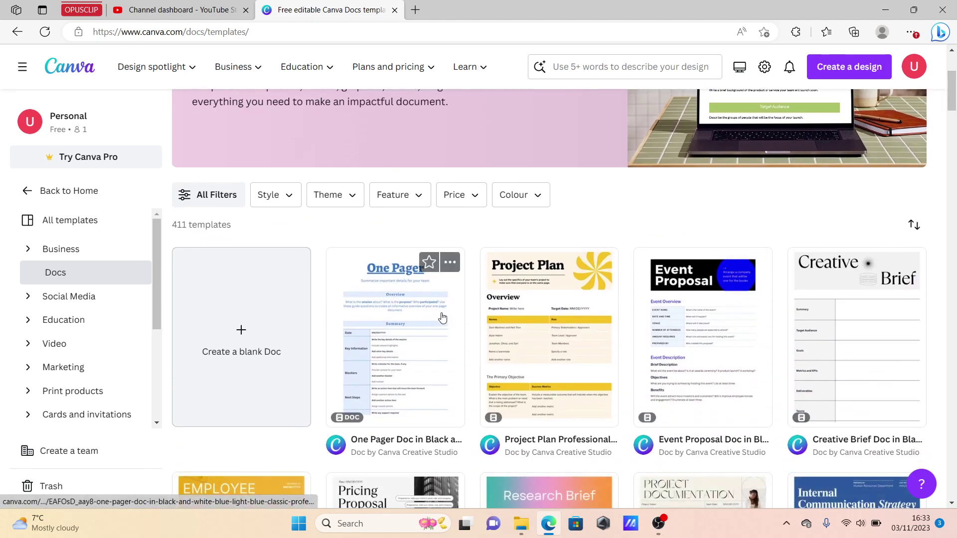
Step: Open the One Pager Doc template in the editor
left_click(394, 329)
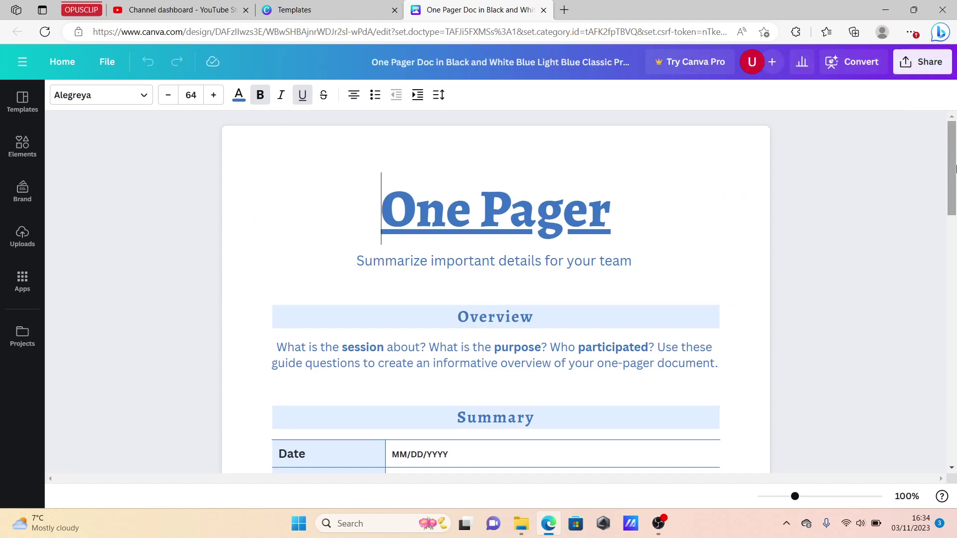
left_click_drag(955, 168, 955, 239)
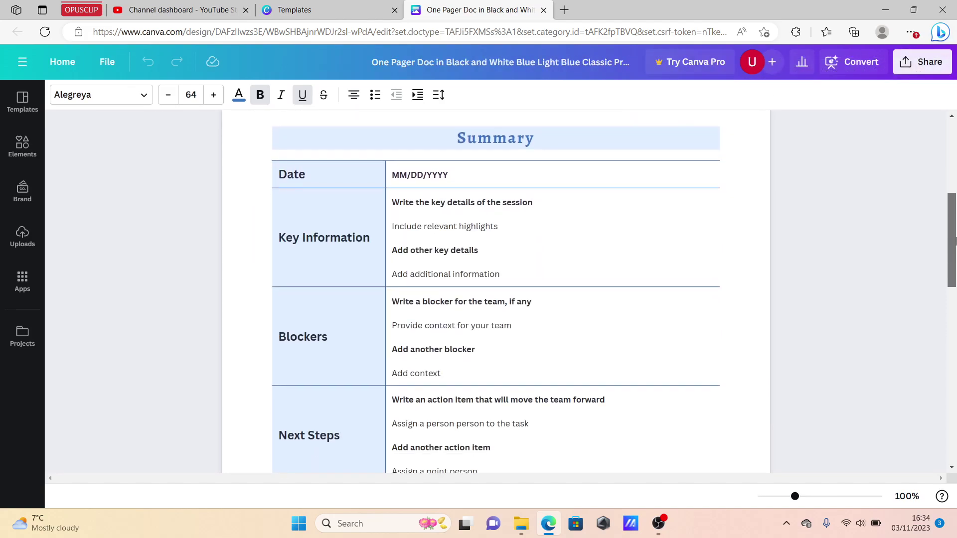
mouse_move(956, 239)
left_mouse_down()
mouse_move(951, 433)
mouse_move(955, 143)
left_mouse_up()
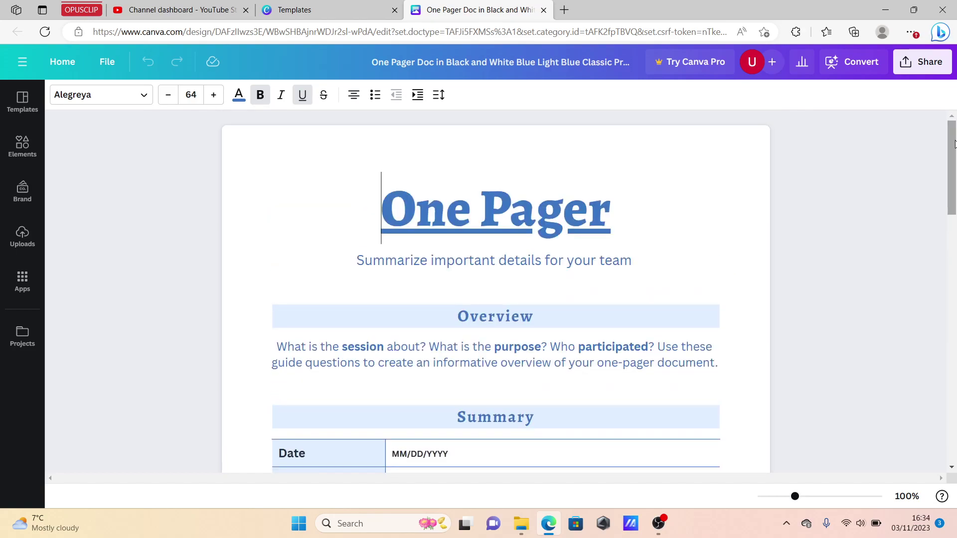